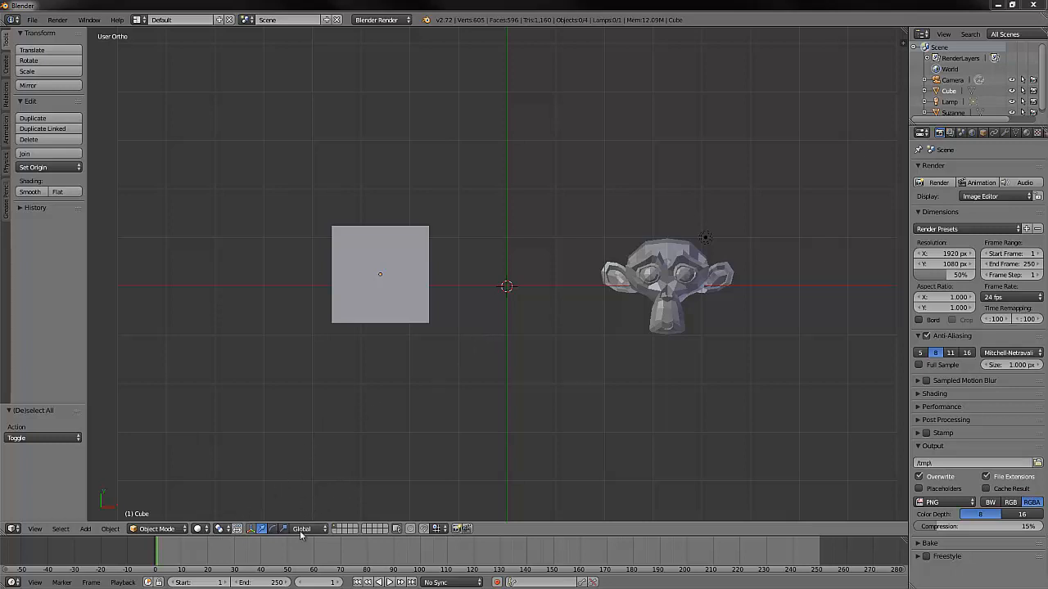
Set the pivot point to Active Element and select the cube.
{"action": "left_click", "coordinate": [231, 530]}
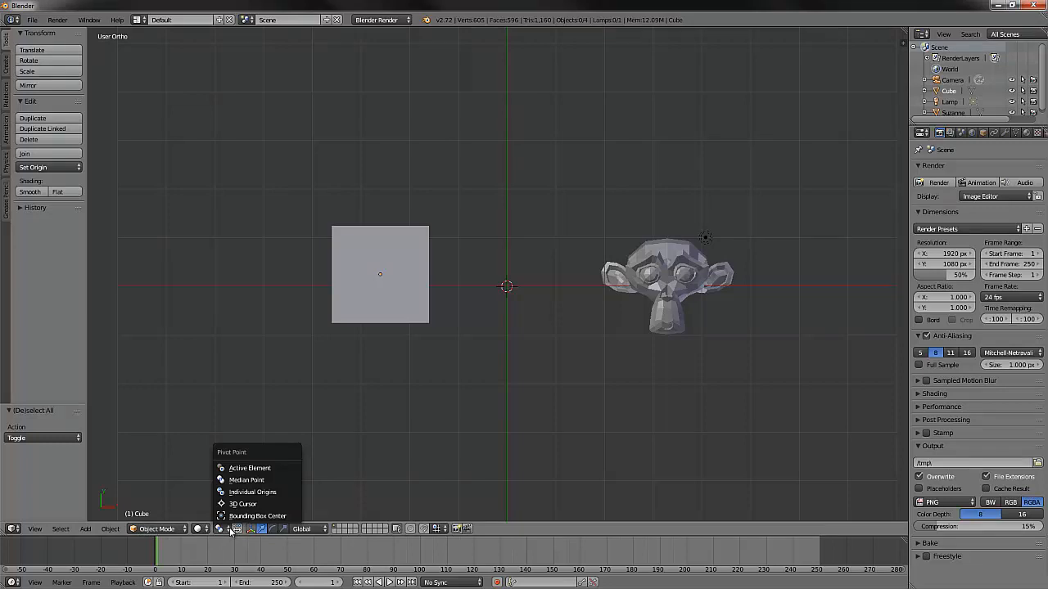
{"action": "left_click", "coordinate": [256, 470]}
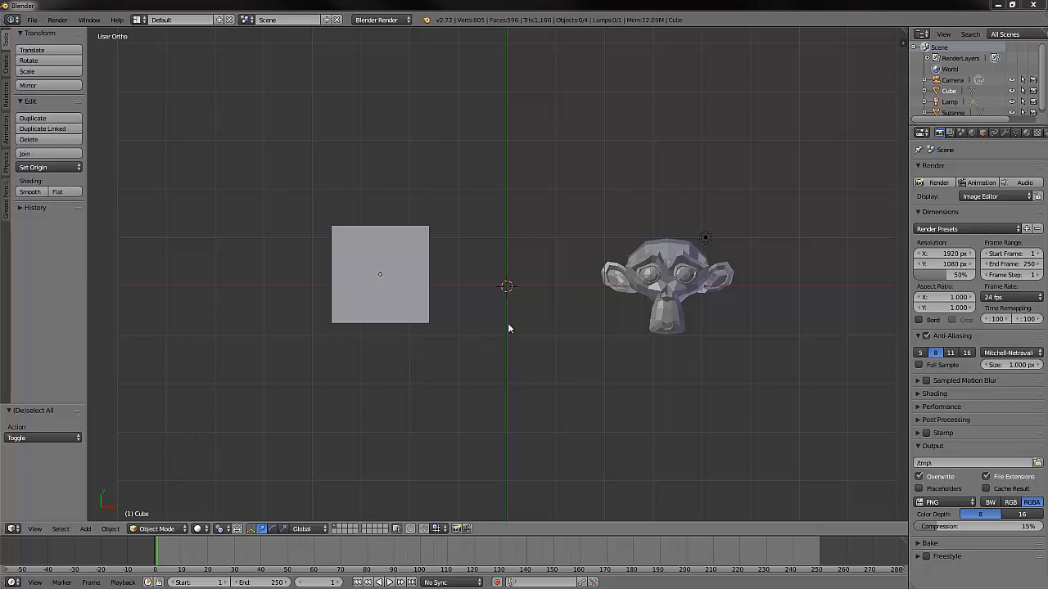
{"action": "right_click", "coordinate": [409, 293]}
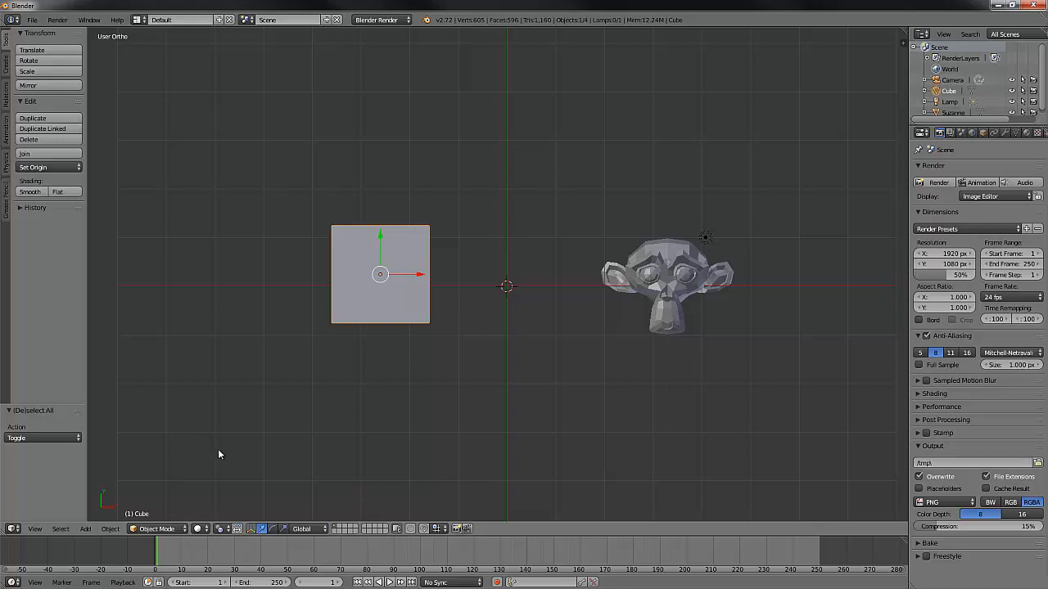
{"action": "left_click", "coordinate": [228, 529]}
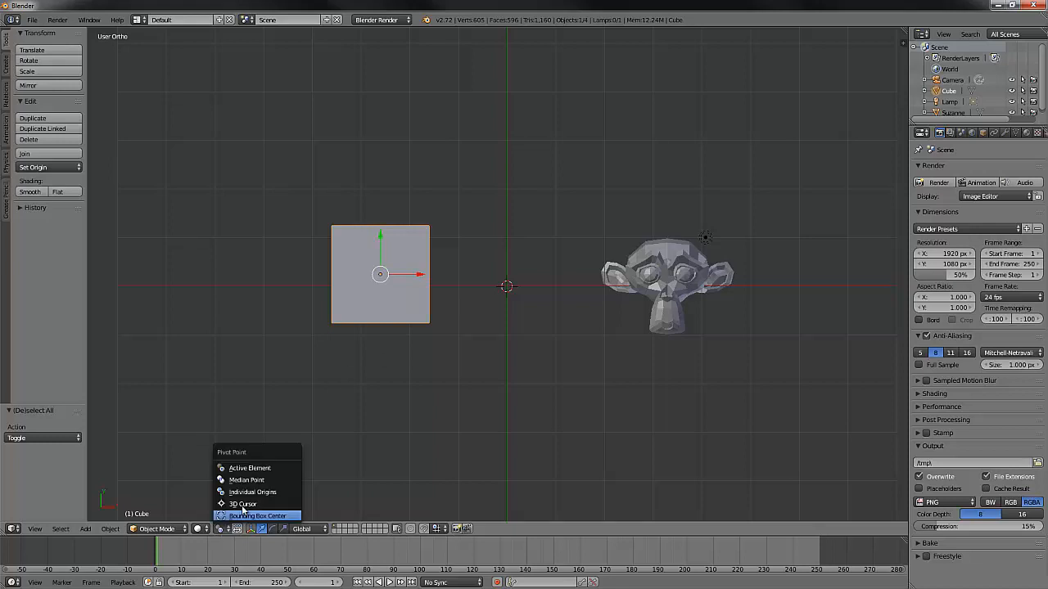
{"action": "left_click", "coordinate": [258, 468]}
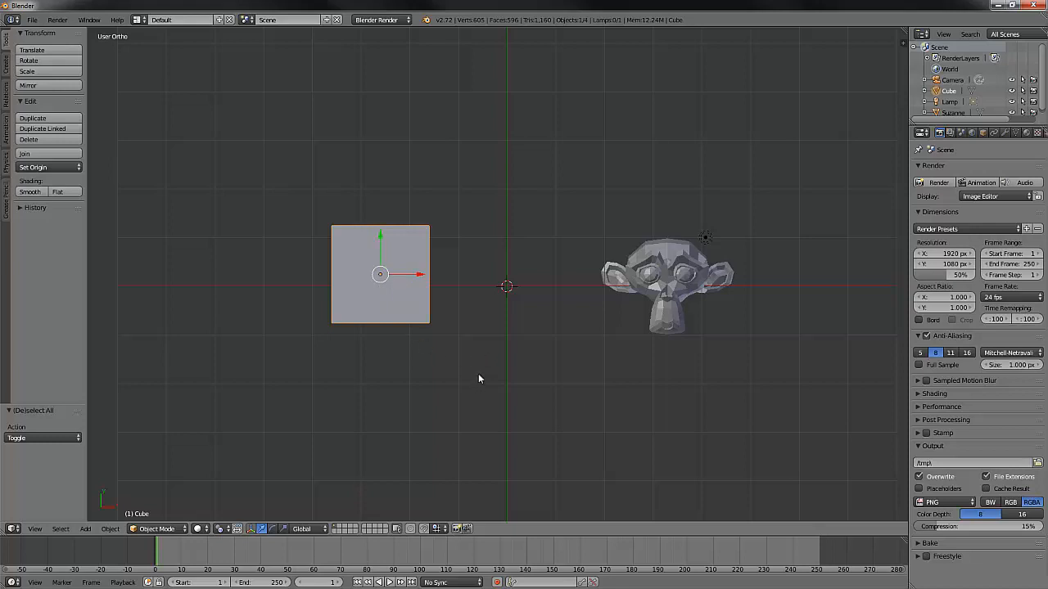
Try rotating and scaling the cube alone with the Active Element pivot, cancelling each transform.
{"action": "key", "text": "r"}
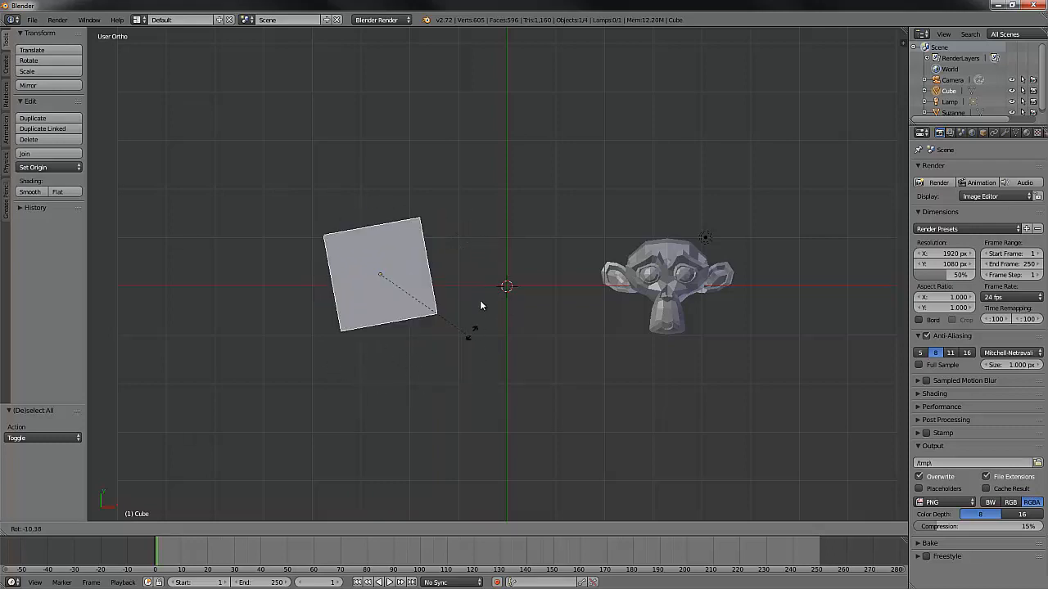
{"action": "right_click", "coordinate": [449, 356]}
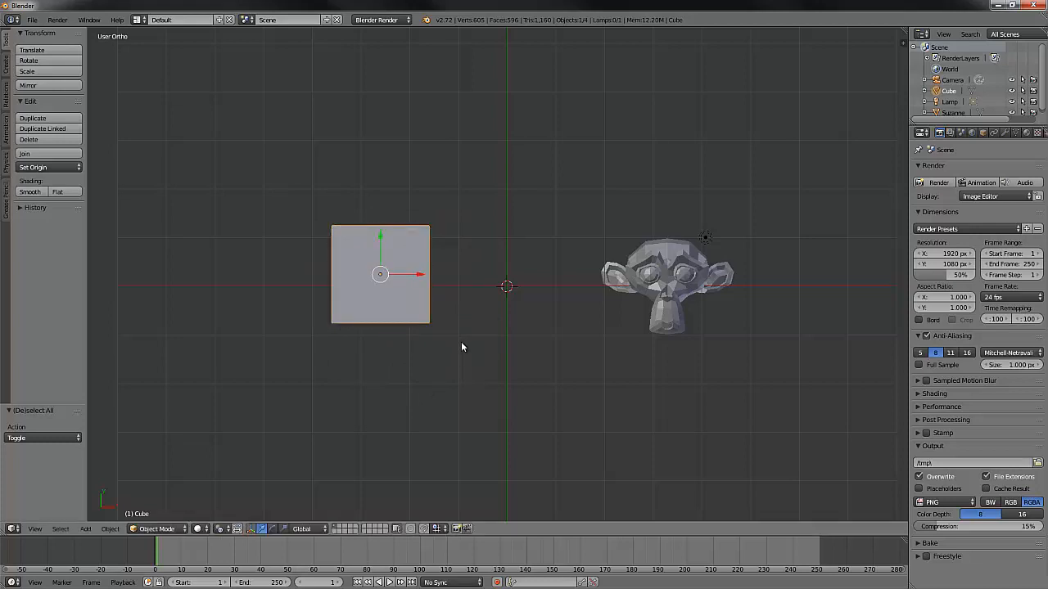
{"action": "key", "text": "s"}
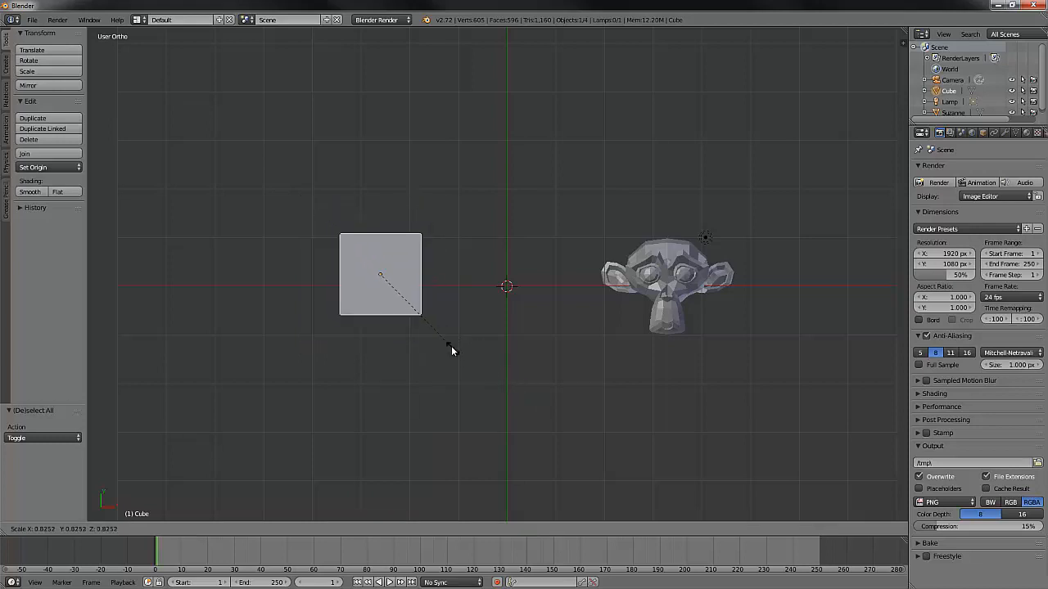
{"action": "right_click", "coordinate": [473, 365]}
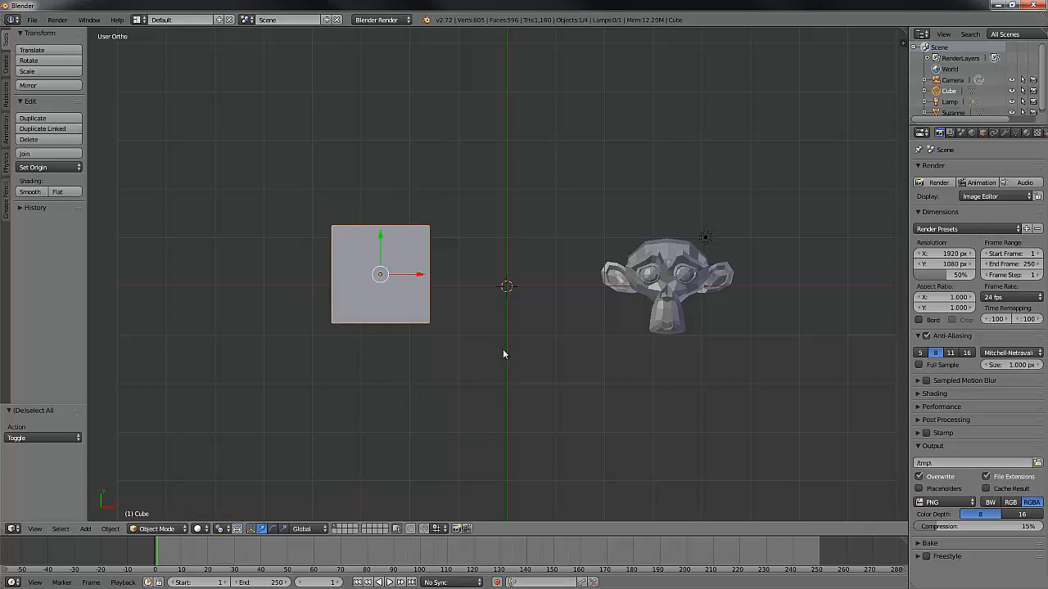
Add the monkey head to the selection as the active object and try rotating both objects around it.
{"action": "right_click", "coordinate": [673, 278]}
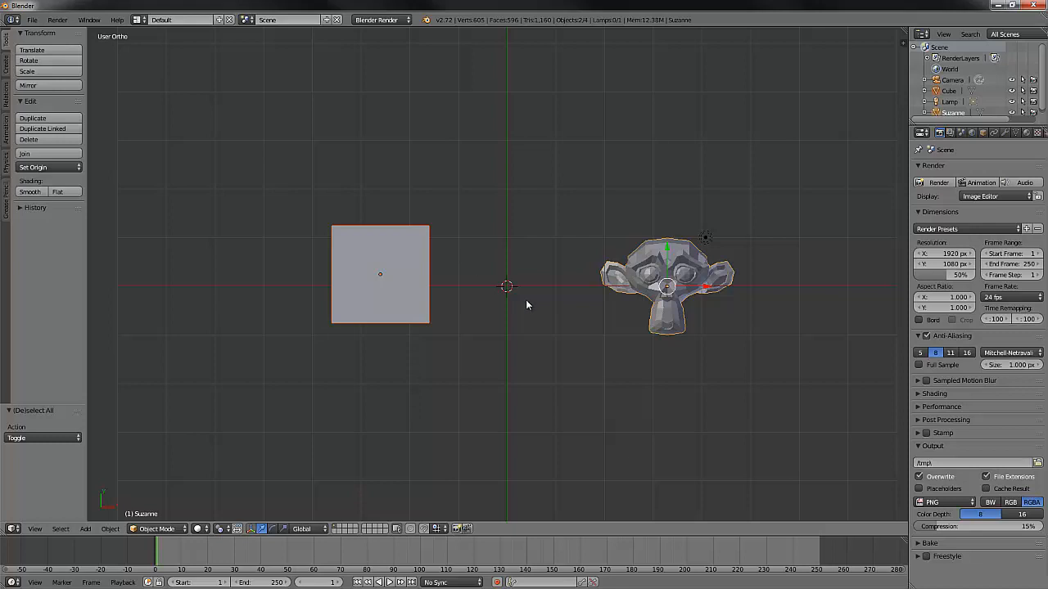
{"action": "key", "text": "r"}
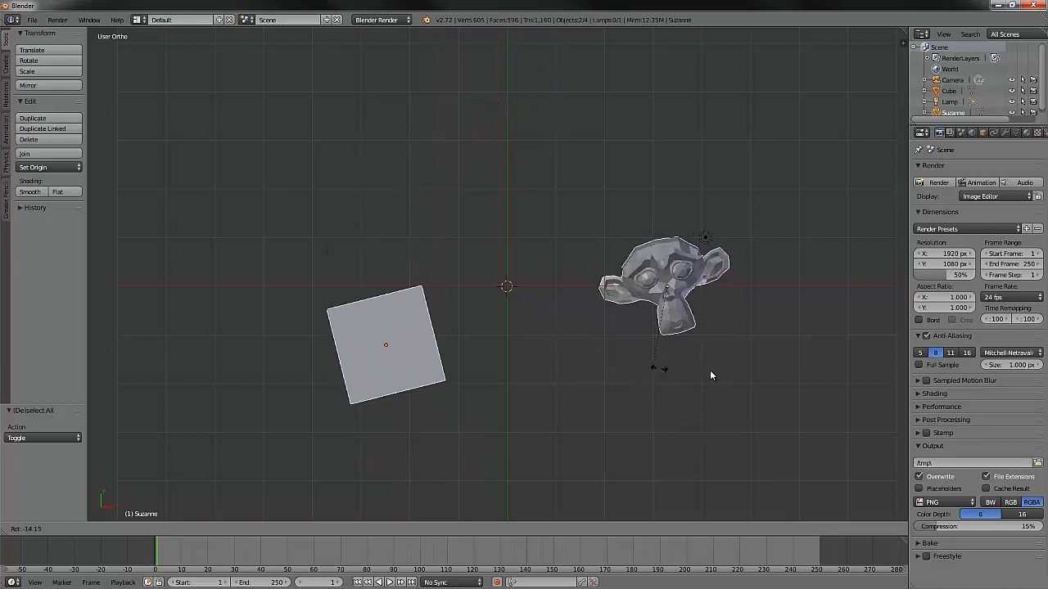
{"action": "right_click", "coordinate": [640, 357]}
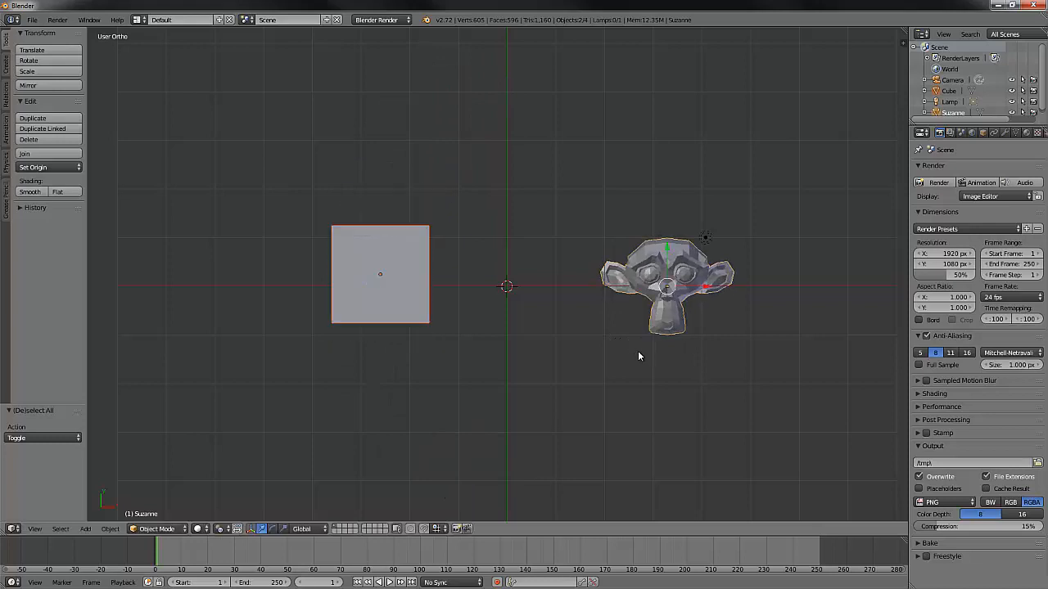
Make the cube the active object of the two and try rotating and scaling both around it.
{"action": "right_click", "coordinate": [403, 280], "text": "shift"}
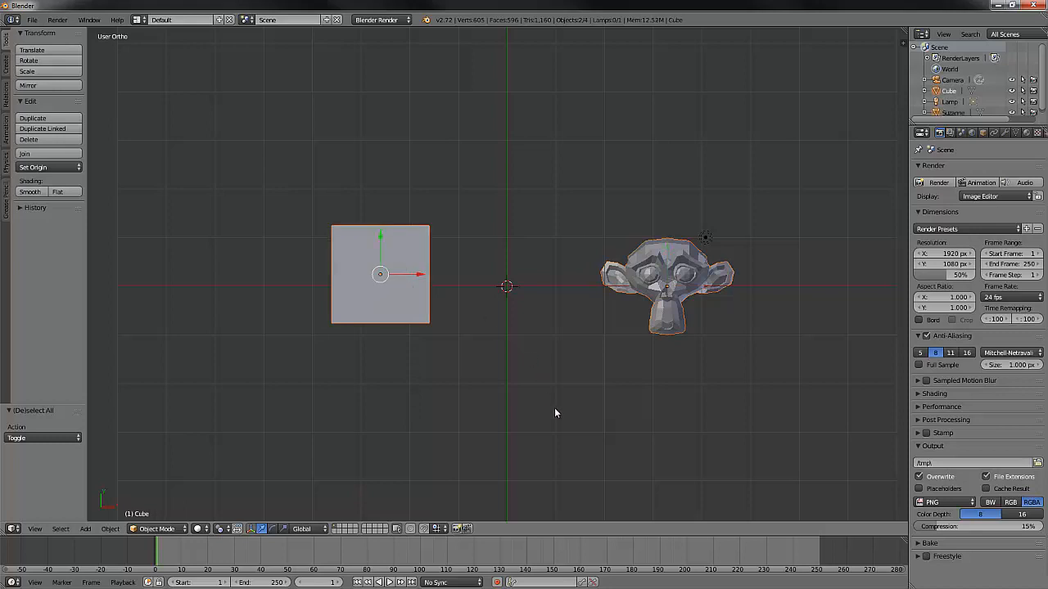
{"action": "key", "text": "r"}
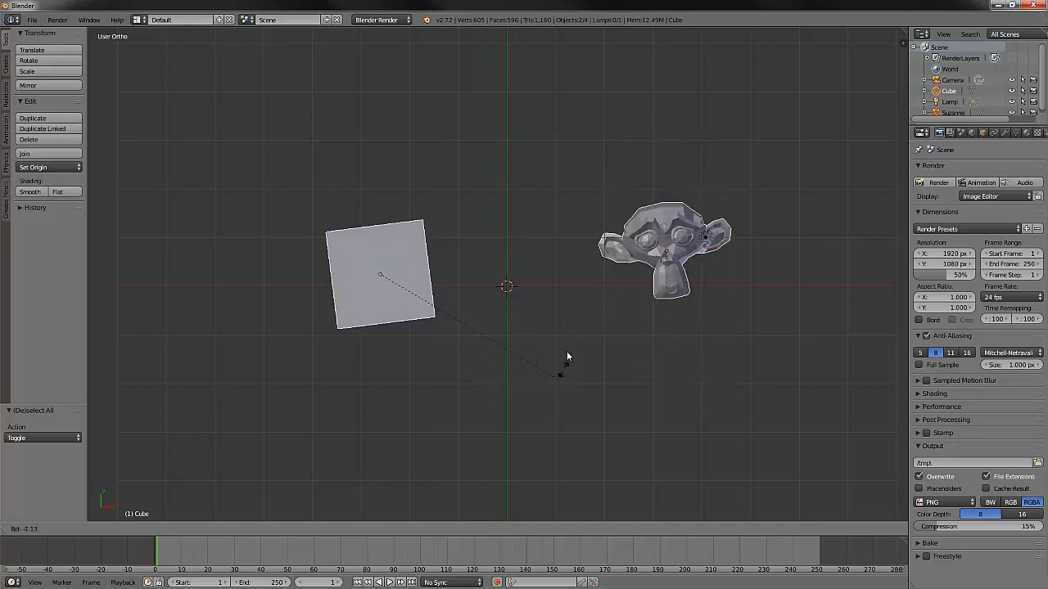
{"action": "key", "text": "Escape"}
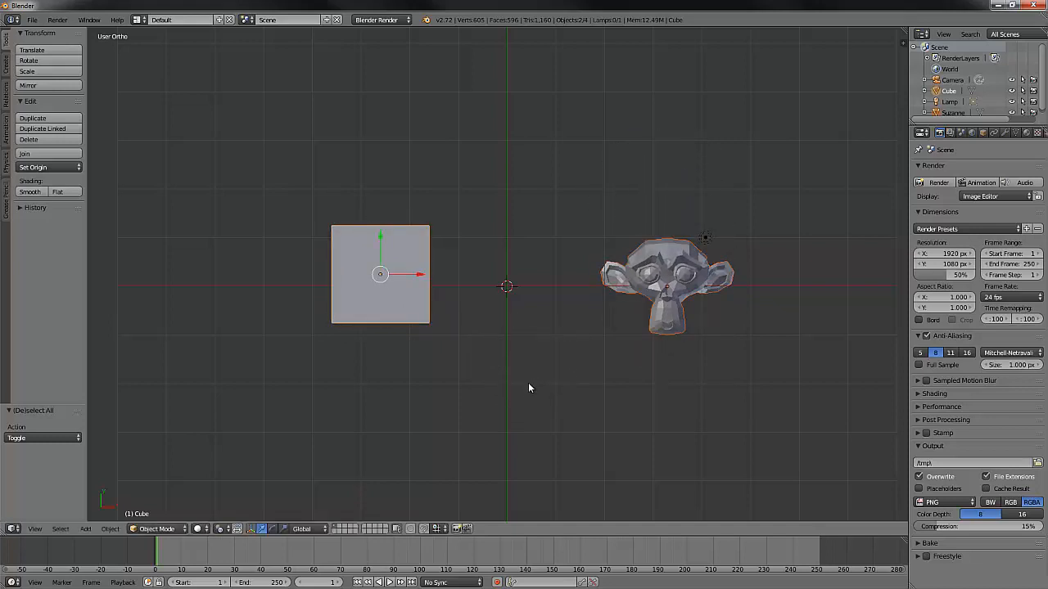
{"action": "key", "text": "s"}
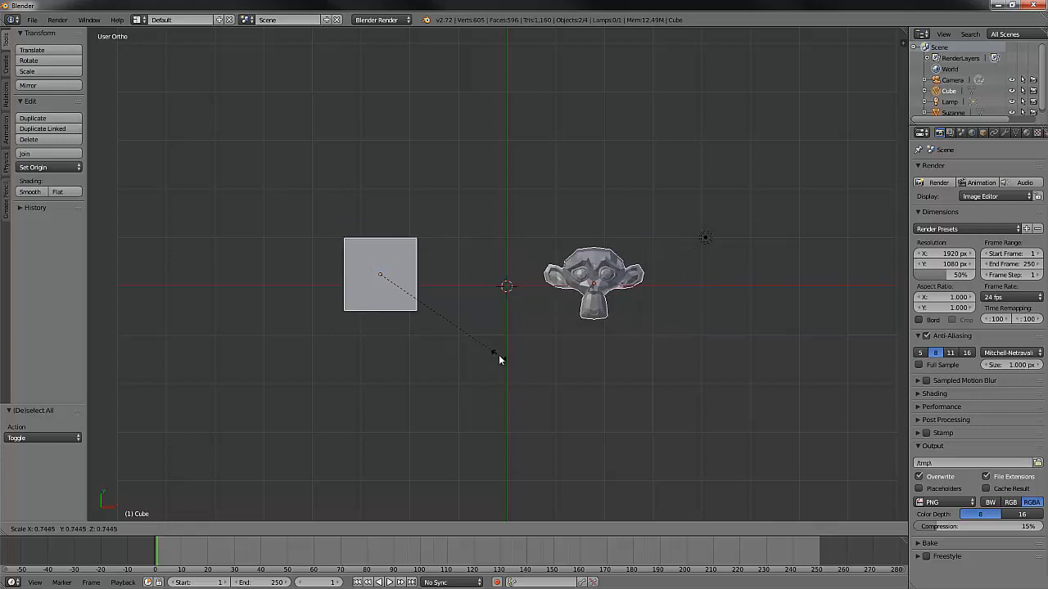
{"action": "key", "text": "Escape"}
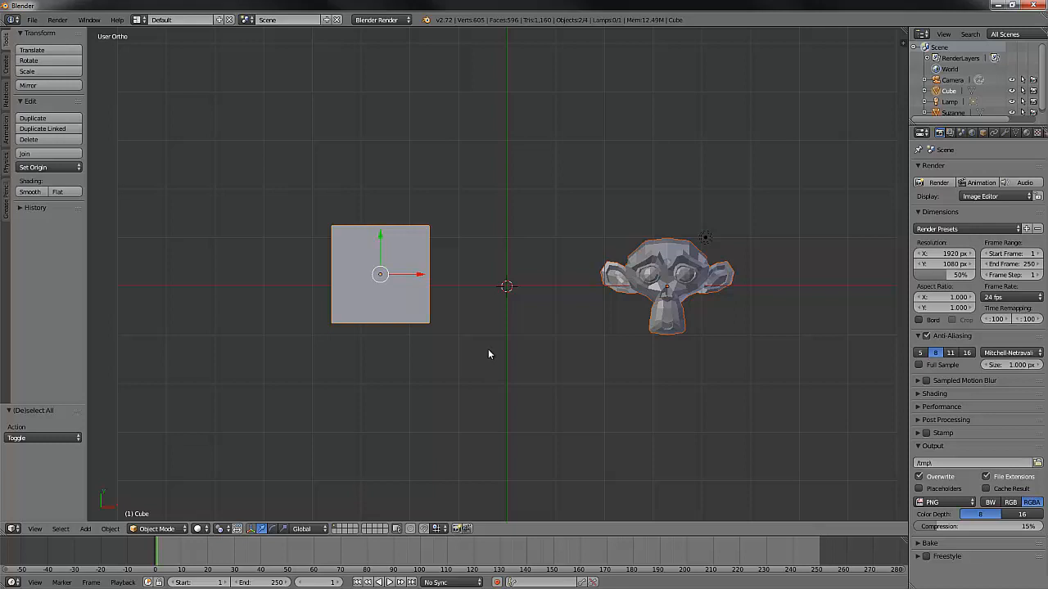
Select only the cube and enter Edit Mode with face selection.
{"action": "key", "text": "a"}
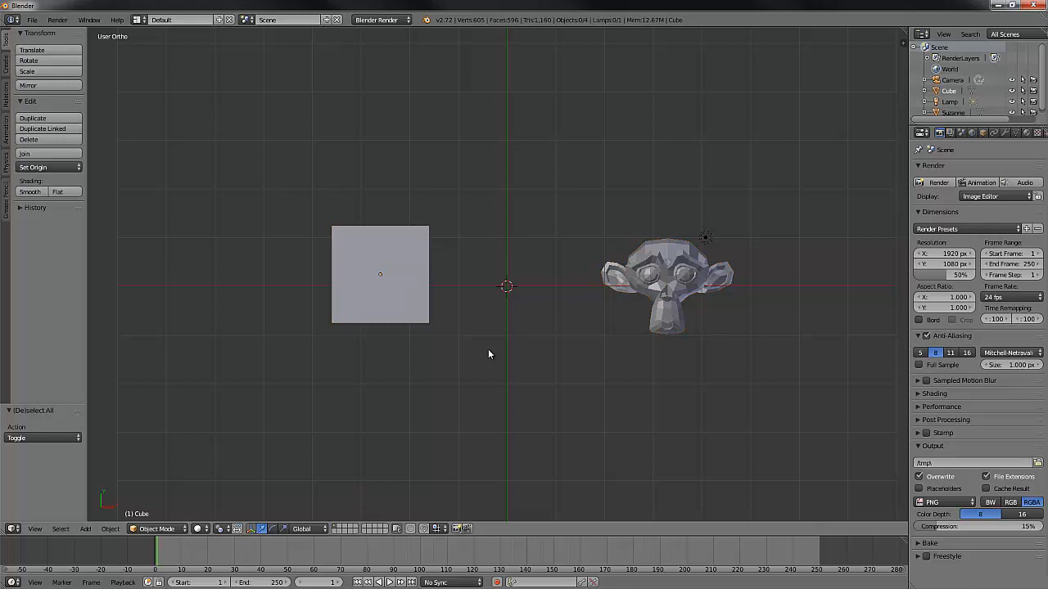
{"action": "right_click", "coordinate": [412, 294]}
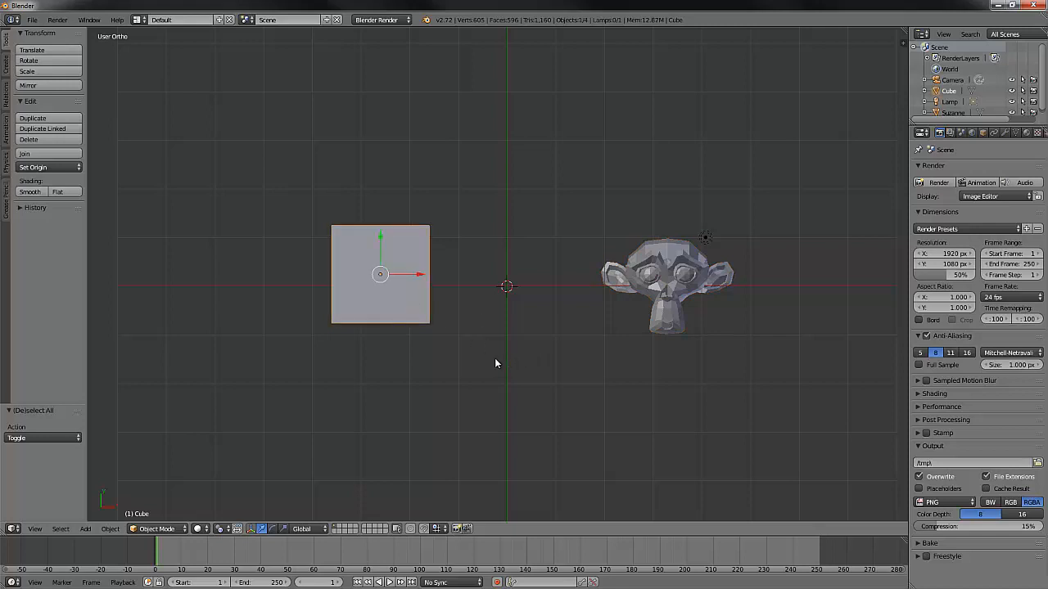
{"action": "key", "text": "Tab"}
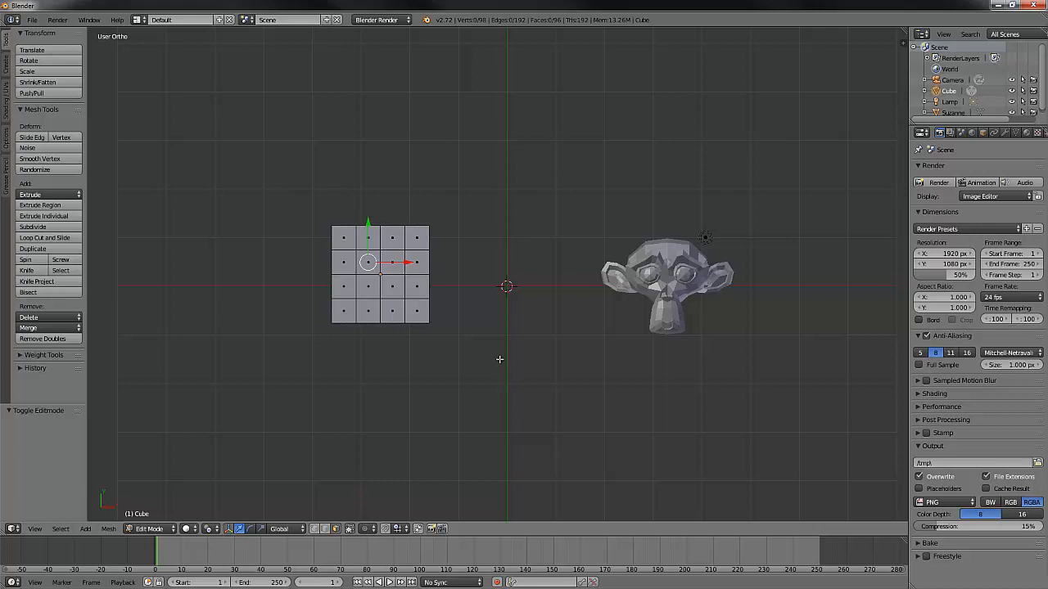
{"action": "key", "text": "ctrl+Tab"}
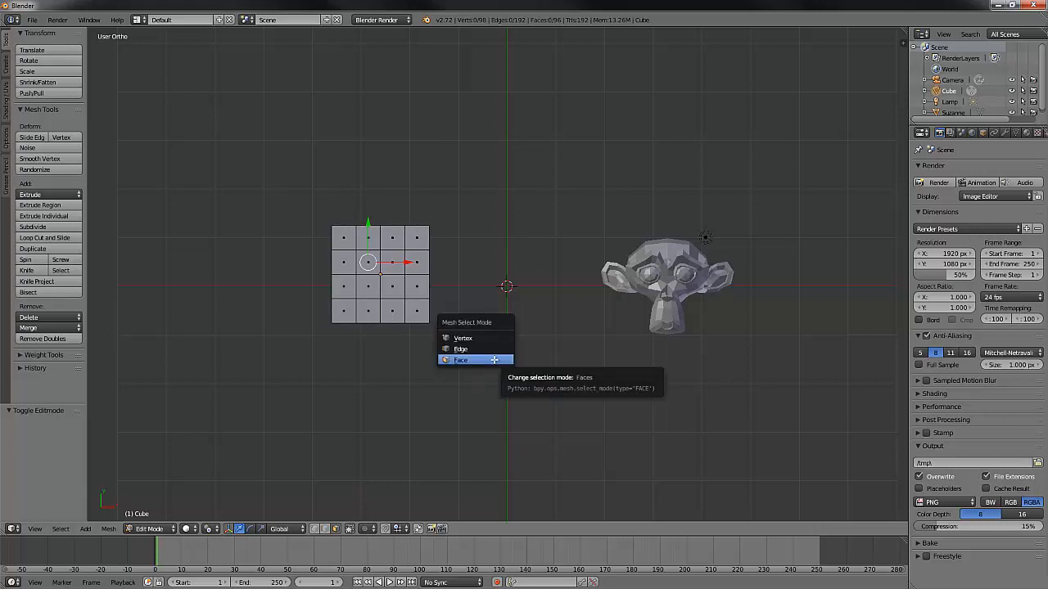
{"action": "left_click", "coordinate": [471, 360]}
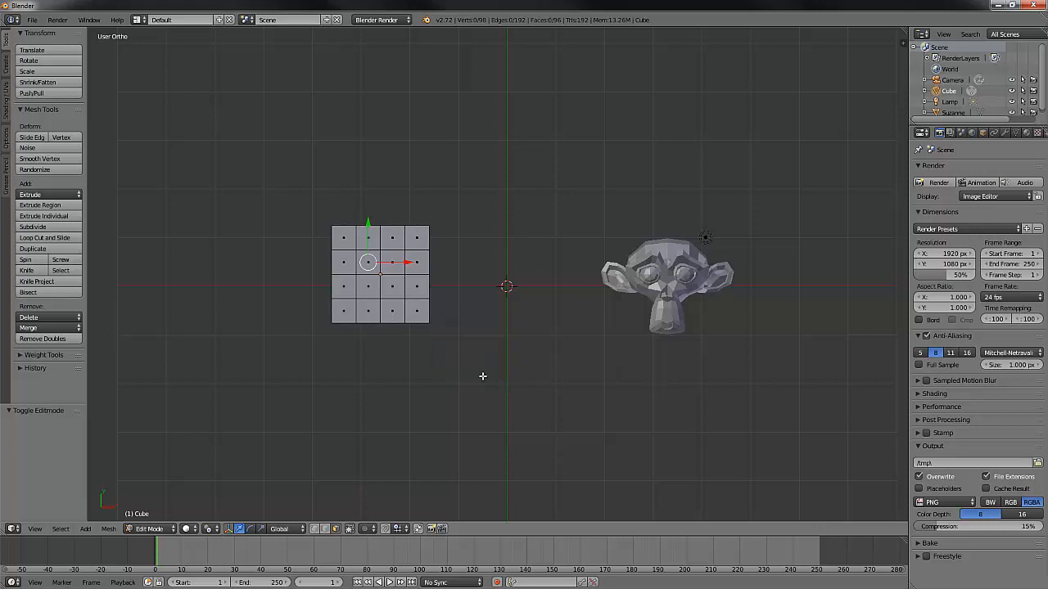
Select the inner face directly above and right of the cube's centre, rotate it about -0.18°, and undo the rotation.
{"action": "right_click", "coordinate": [397, 267]}
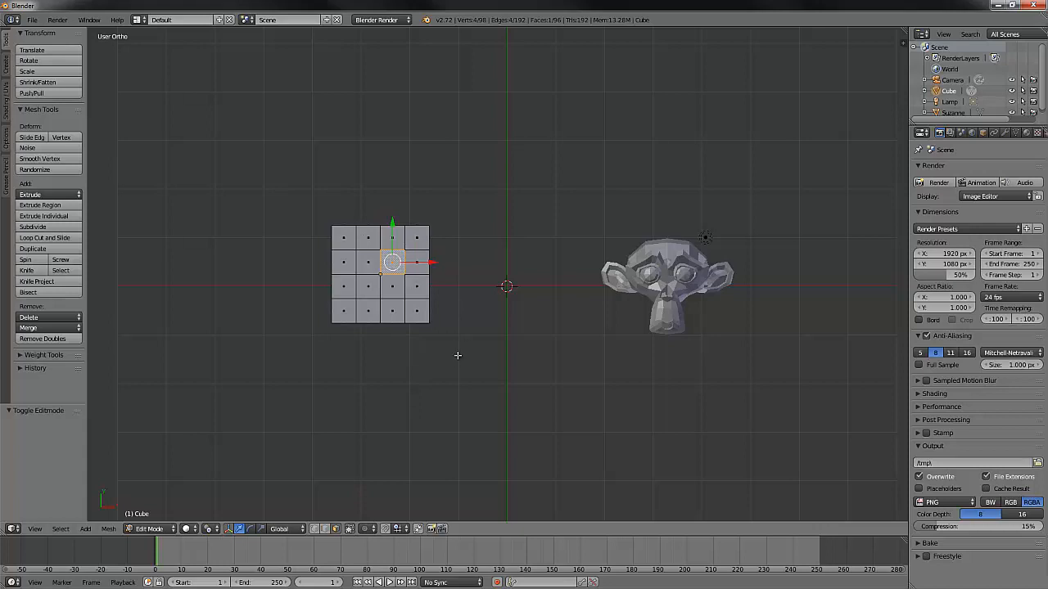
{"action": "key", "text": "r"}
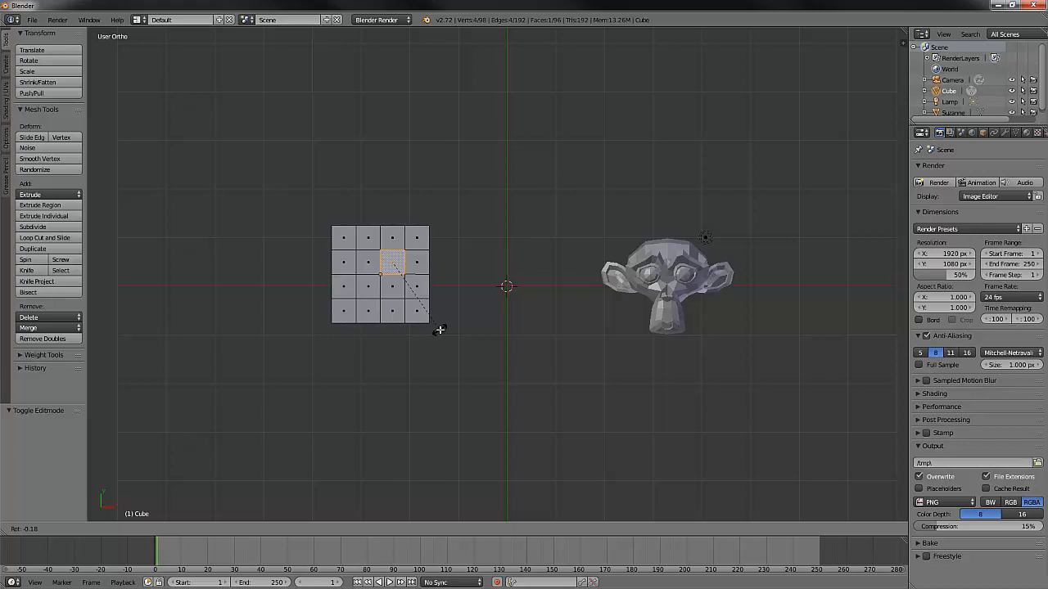
{"action": "left_click", "coordinate": [439, 329]}
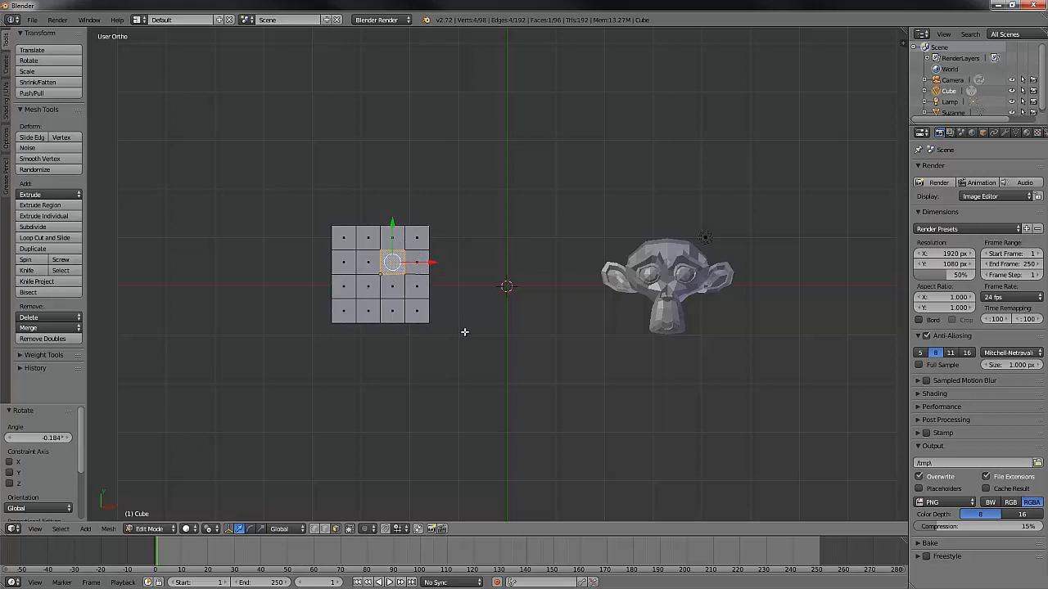
{"action": "key", "text": "ctrl+z"}
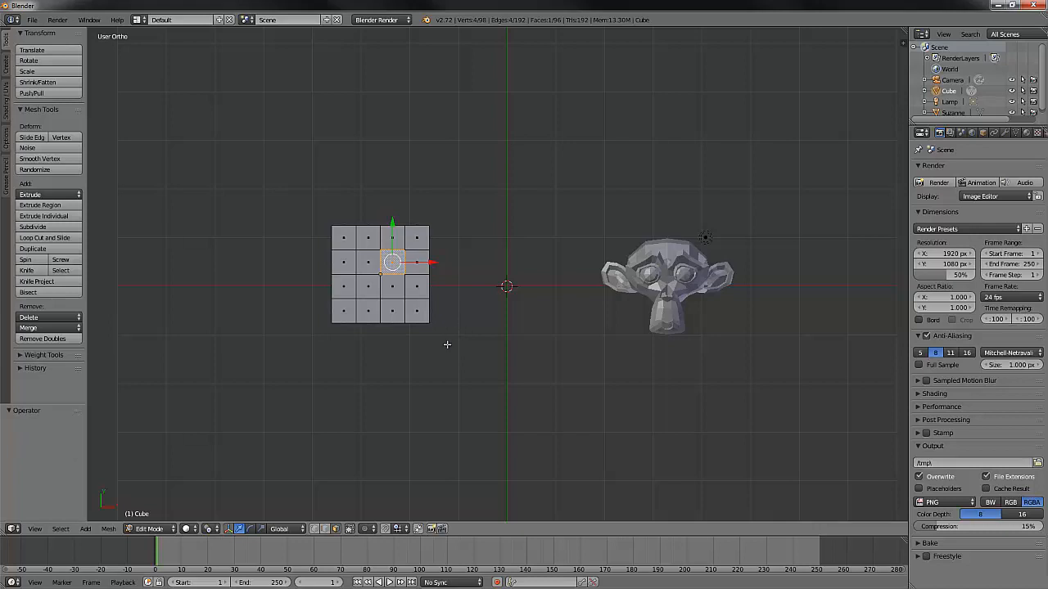
In edge selection mode, select the horizontal edge just left of the cube's centre and try rotating and scaling it.
{"action": "key", "text": "ctrl+Tab"}
{"action": "left_click", "coordinate": [424, 335]}
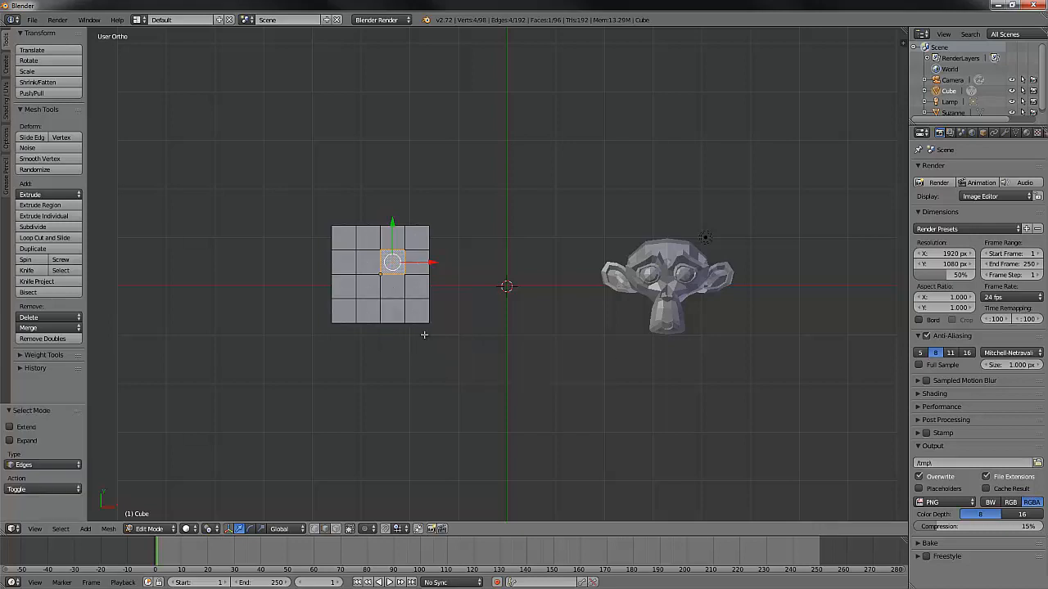
{"action": "right_click", "coordinate": [371, 276]}
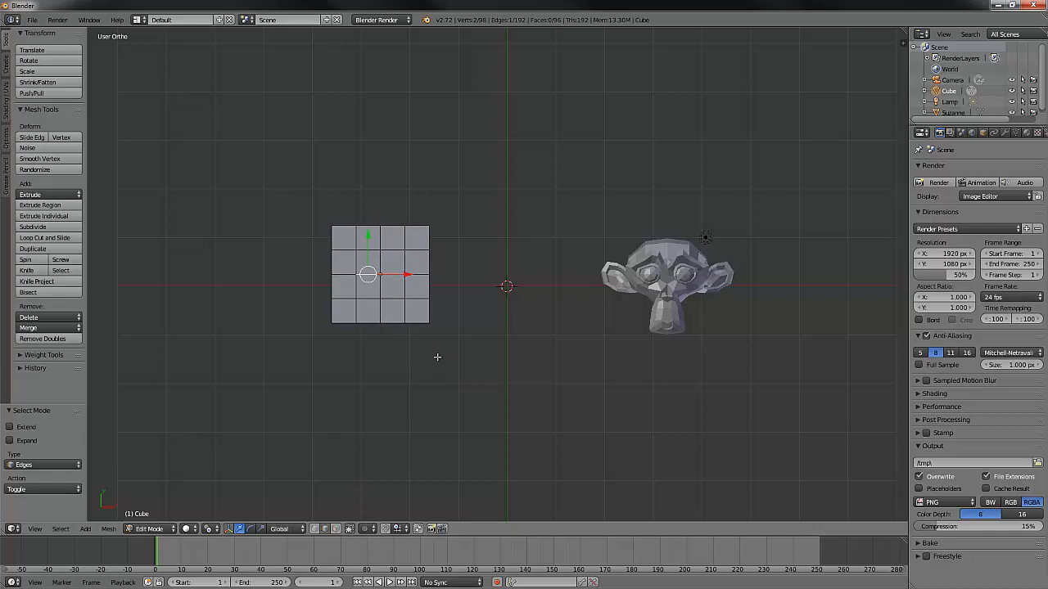
{"action": "key", "text": "r"}
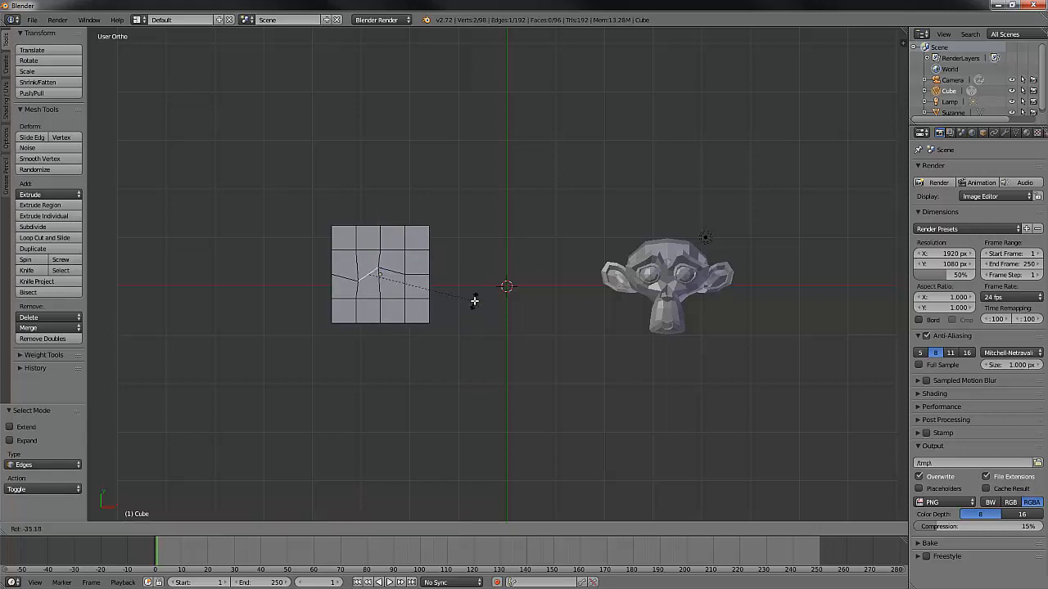
{"action": "right_click", "coordinate": [457, 354]}
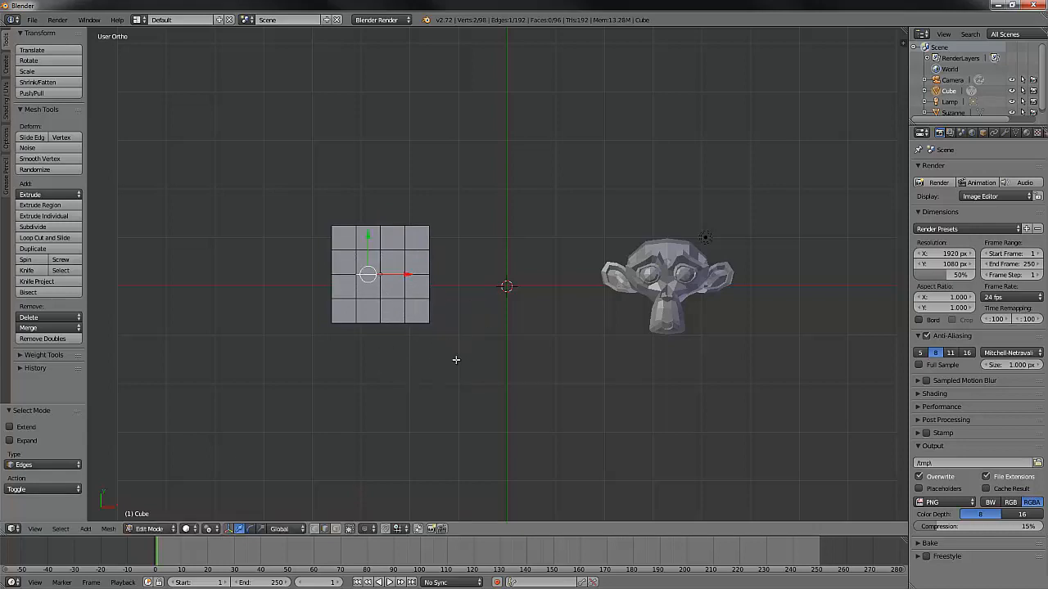
{"action": "key", "text": "s"}
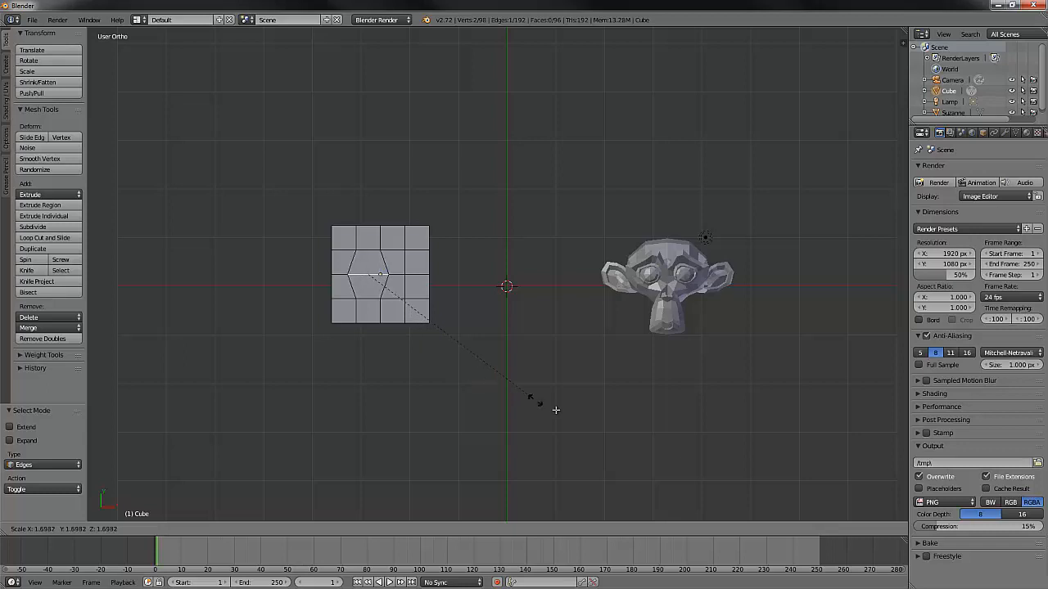
{"action": "right_click", "coordinate": [481, 368]}
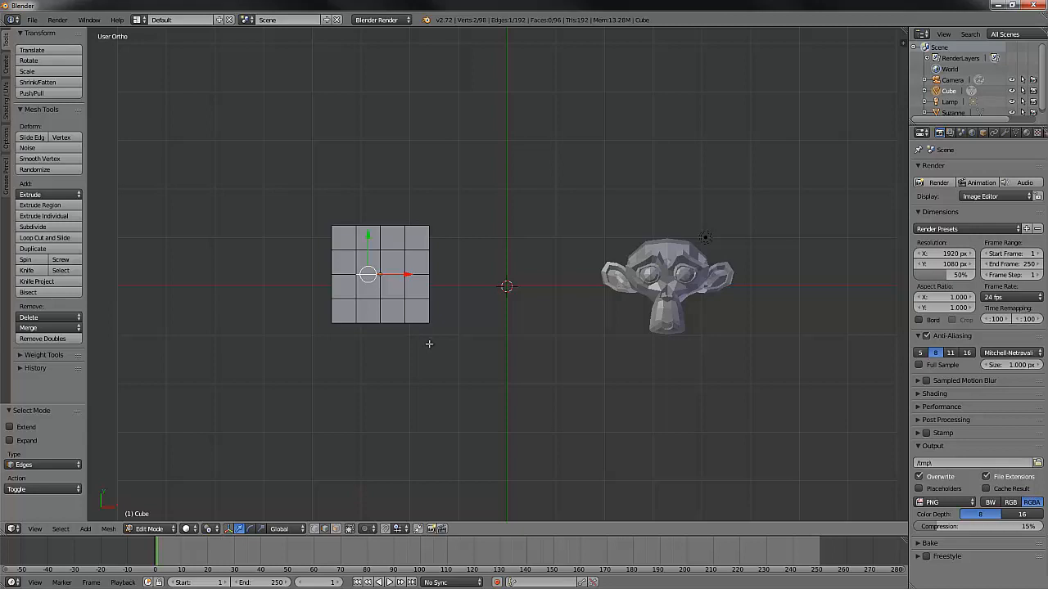
Change to vertex selection mode and select the vertex one grid square above the cube's centre.
{"action": "key", "text": "ctrl+Tab"}
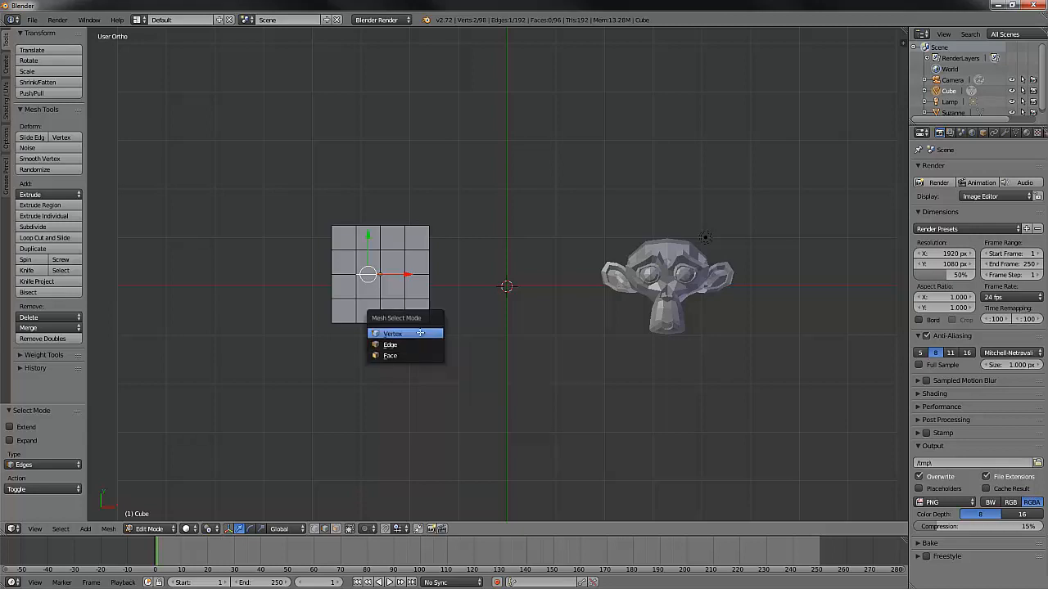
{"action": "left_click", "coordinate": [419, 332]}
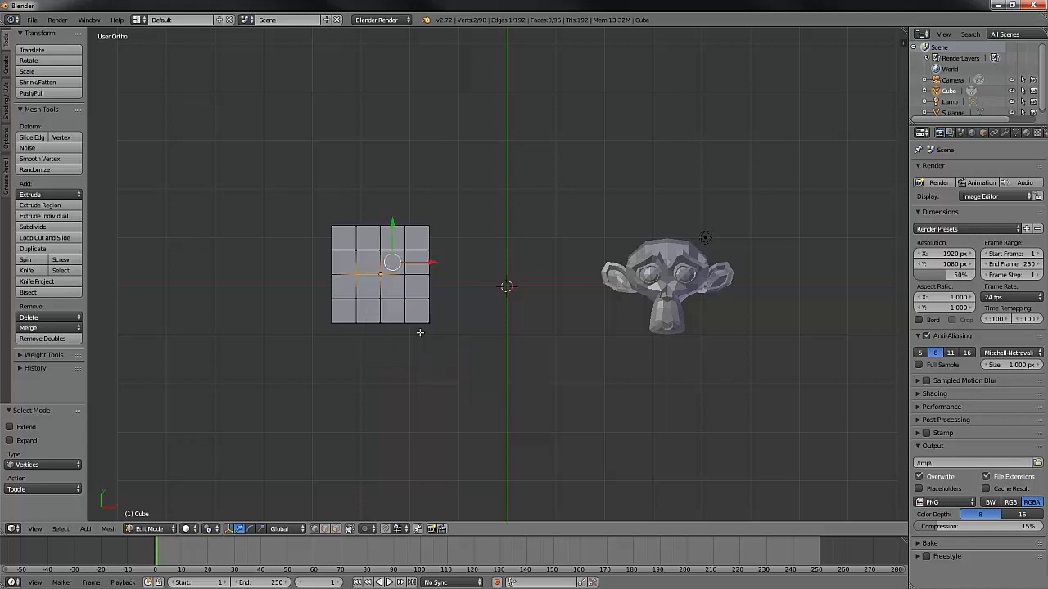
{"action": "right_click", "coordinate": [379, 250]}
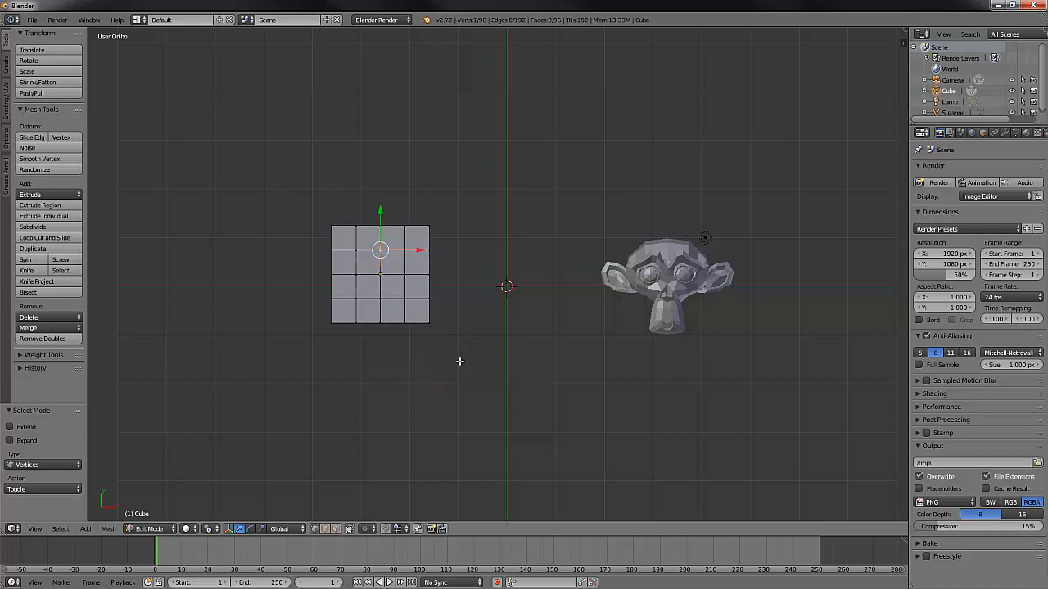
Try rotating the single selected vertex above the cube's centre about the active element.
{"action": "key", "text": "r"}
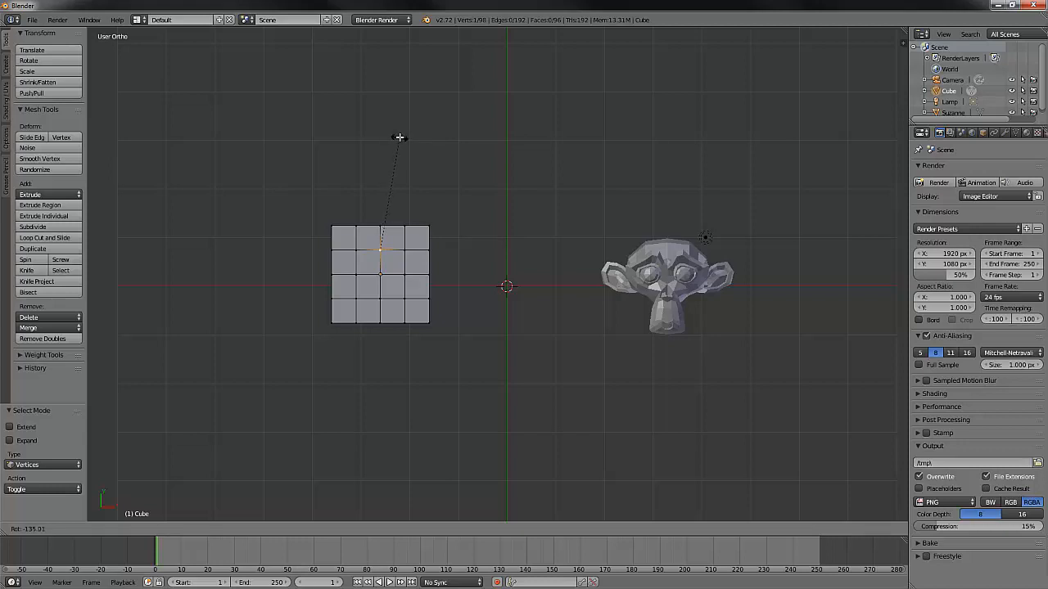
{"action": "right_click", "coordinate": [498, 172]}
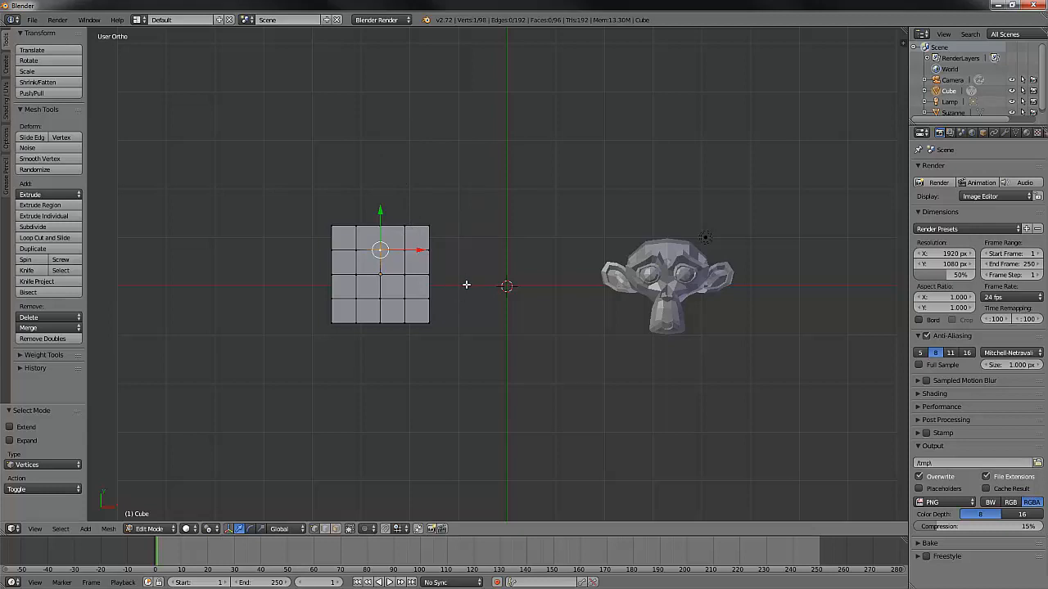
In face selection mode, select the inner faces diagonally above-left and below-right of the cube's centre, the latter active, and try rotating them.
{"action": "key", "text": "ctrl+Tab"}
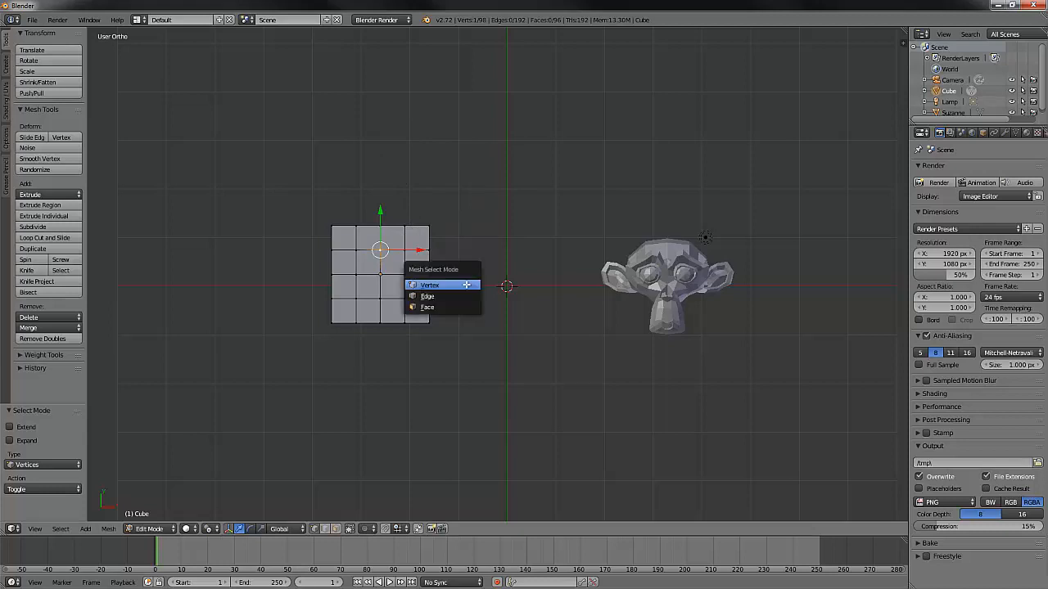
{"action": "left_click", "coordinate": [448, 303]}
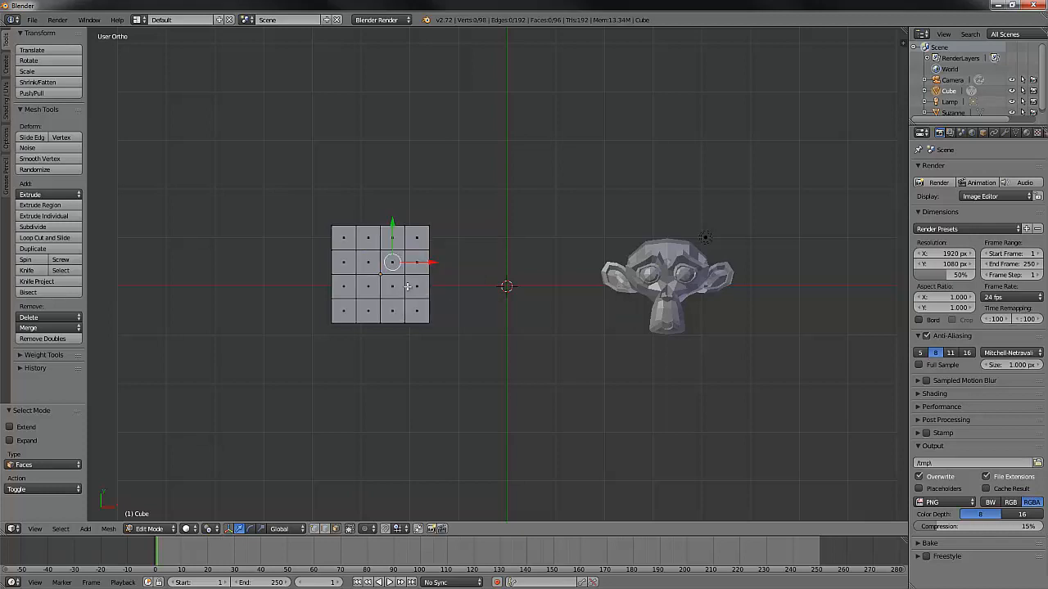
{"action": "right_click", "coordinate": [367, 262]}
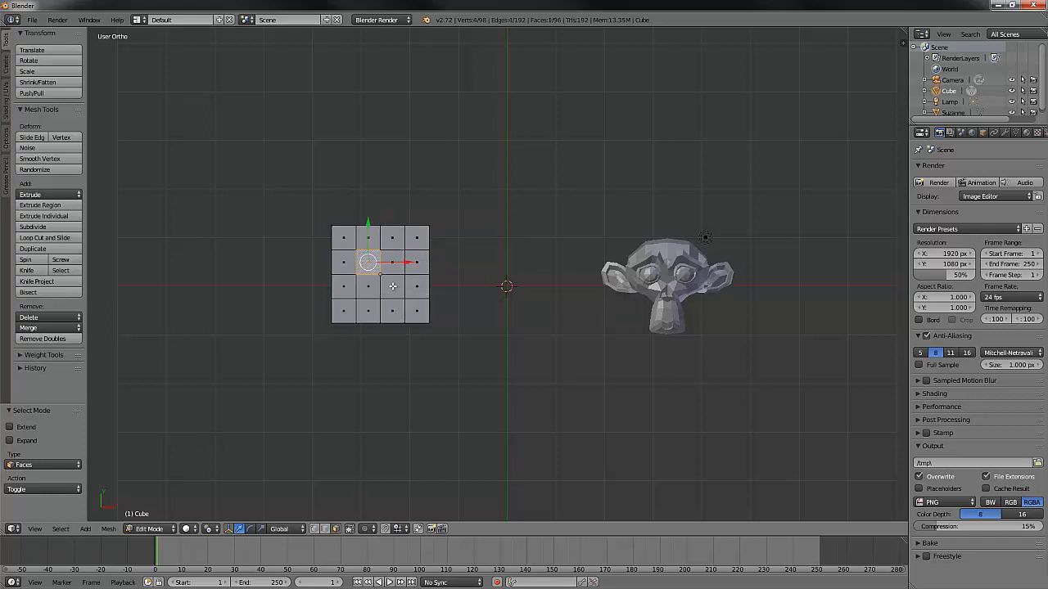
{"action": "right_click", "coordinate": [390, 288], "text": "shift"}
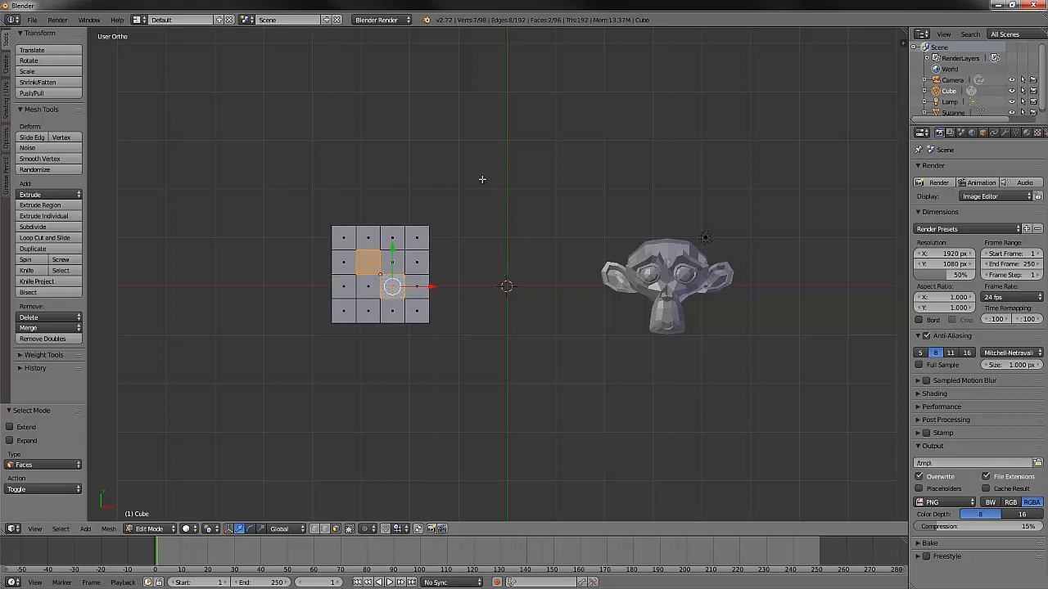
{"action": "key", "text": "r"}
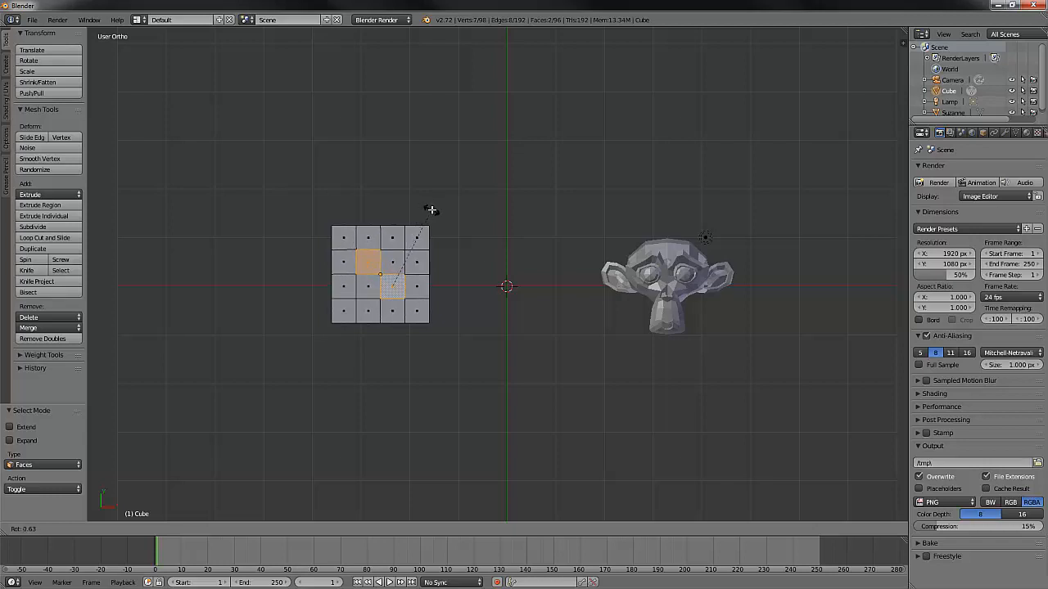
{"action": "right_click", "coordinate": [432, 211]}
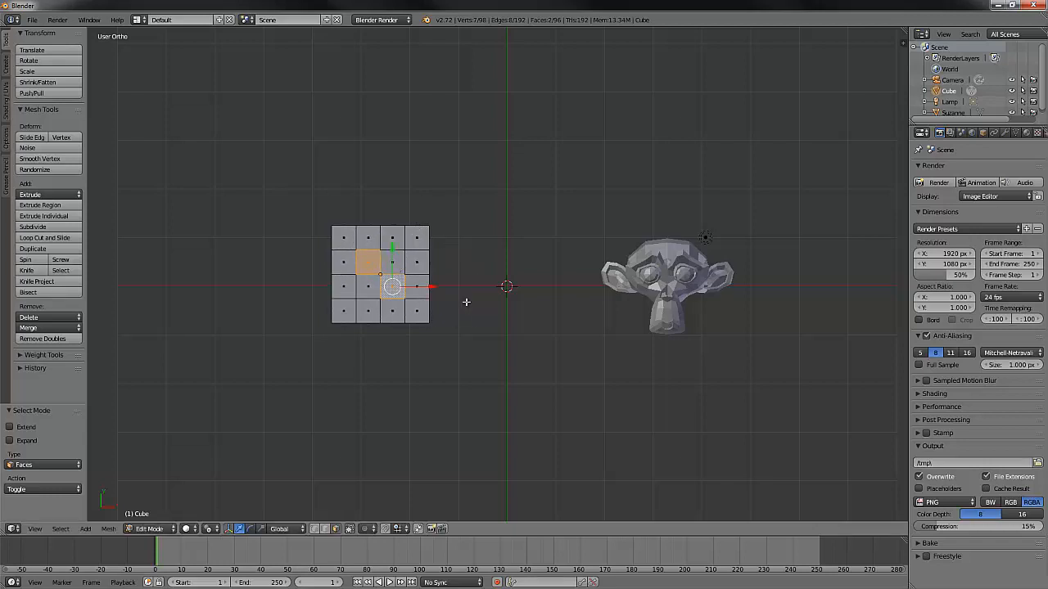
In edge selection mode, select the upper-left inner face's top edge, add the lower-right inner face's bottom edge as active, and try rotating both.
{"action": "key", "text": "ctrl+Tab"}
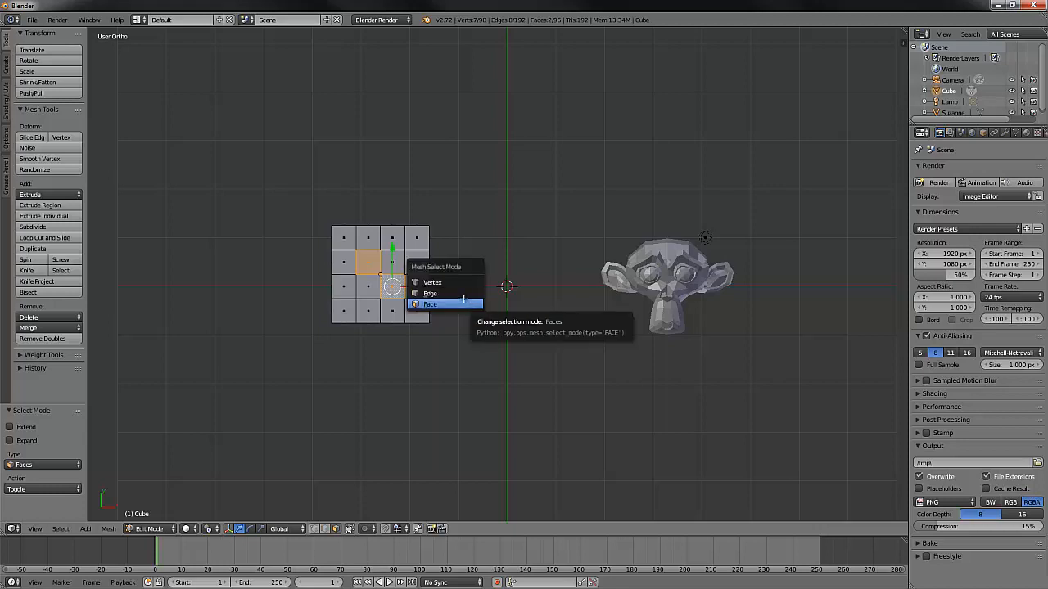
{"action": "left_click", "coordinate": [458, 293]}
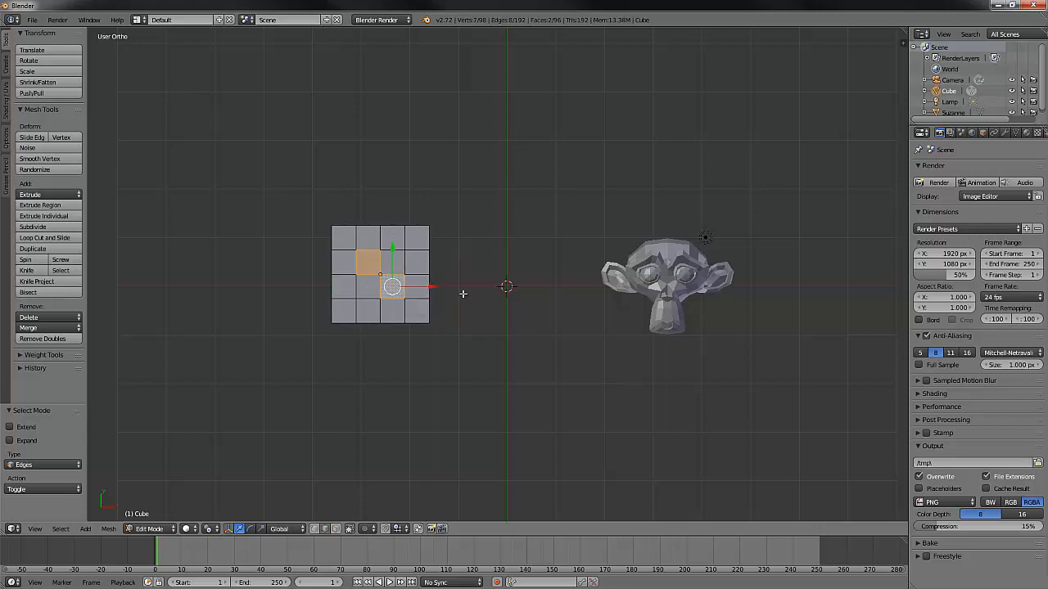
{"action": "right_click", "coordinate": [373, 249]}
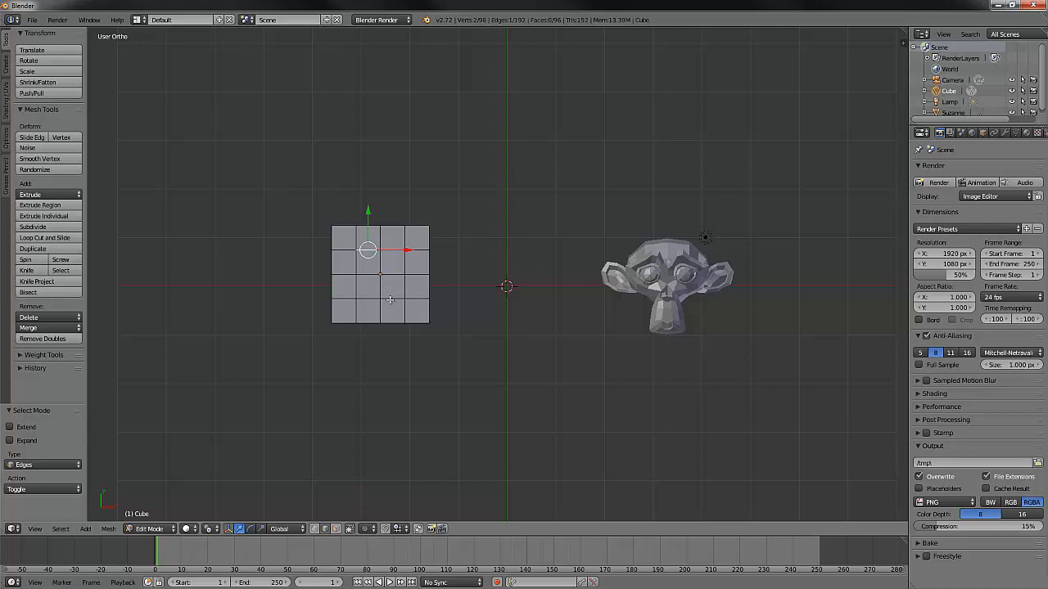
{"action": "right_click", "coordinate": [392, 300], "text": "shift"}
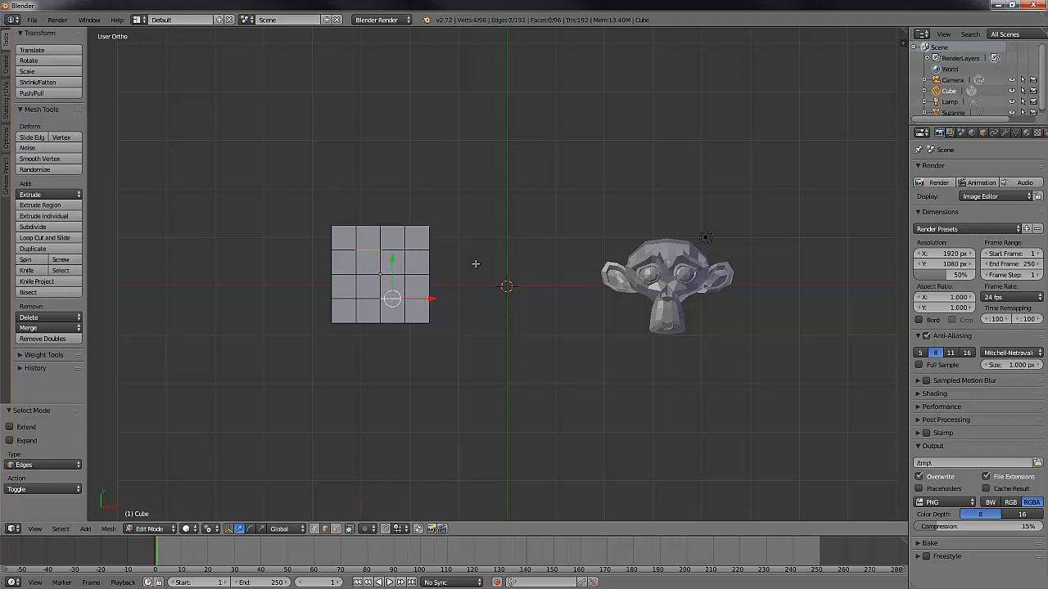
{"action": "key", "text": "r"}
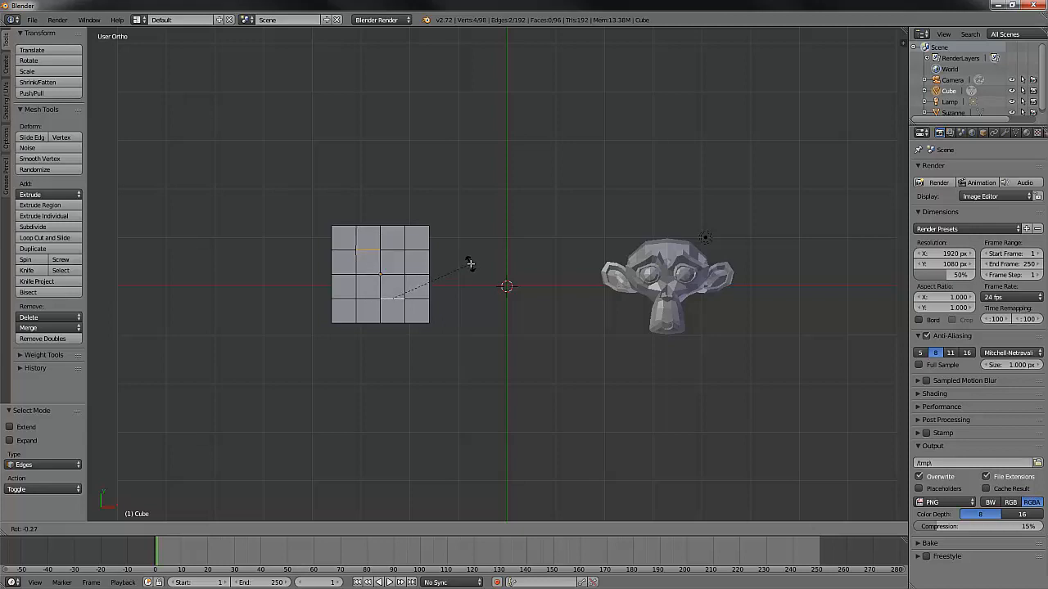
{"action": "left_click", "coordinate": [469, 262]}
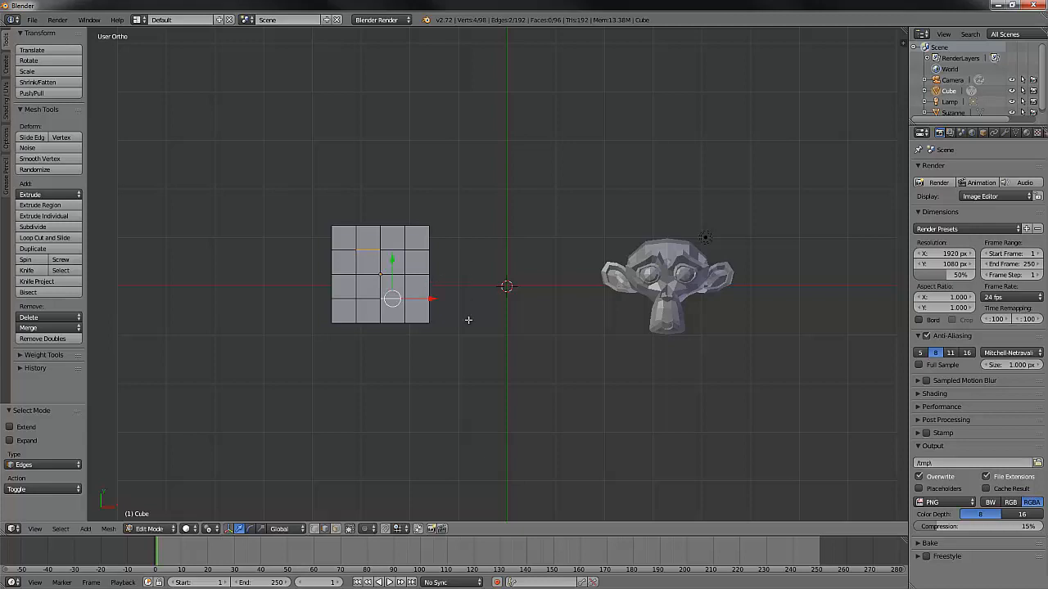